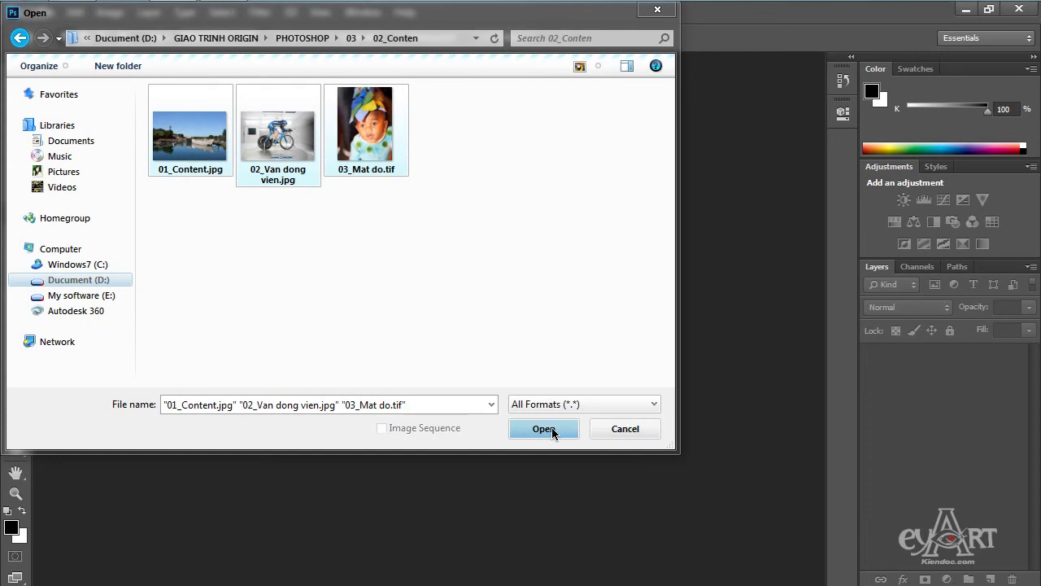
Step: Open 01_Content.jpg, 02_Van dong vien.jpg and 03_Mat do.tif together and bring 01_Content.jpg to the front
click(548, 428)
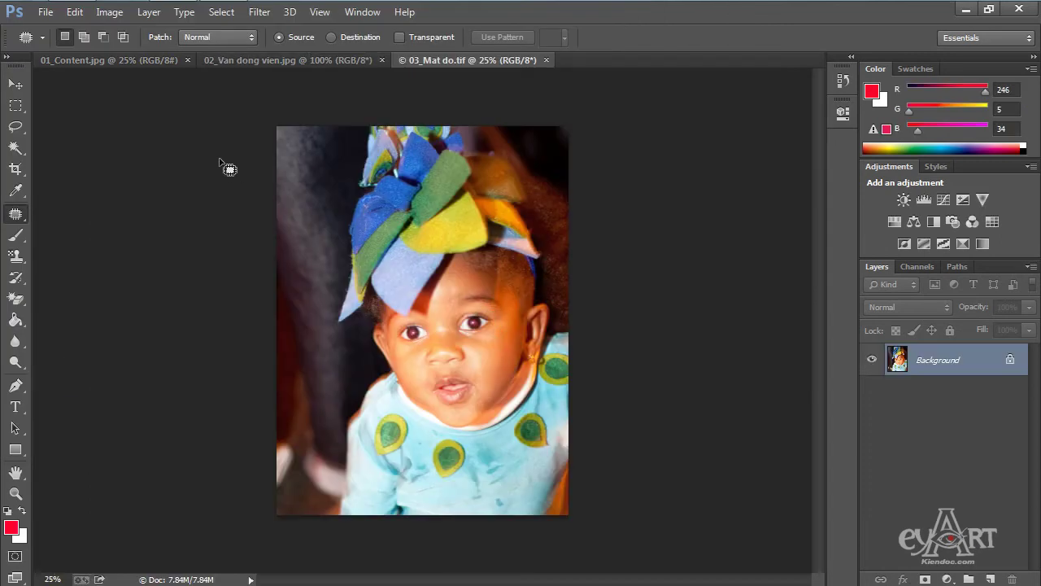
click(131, 61)
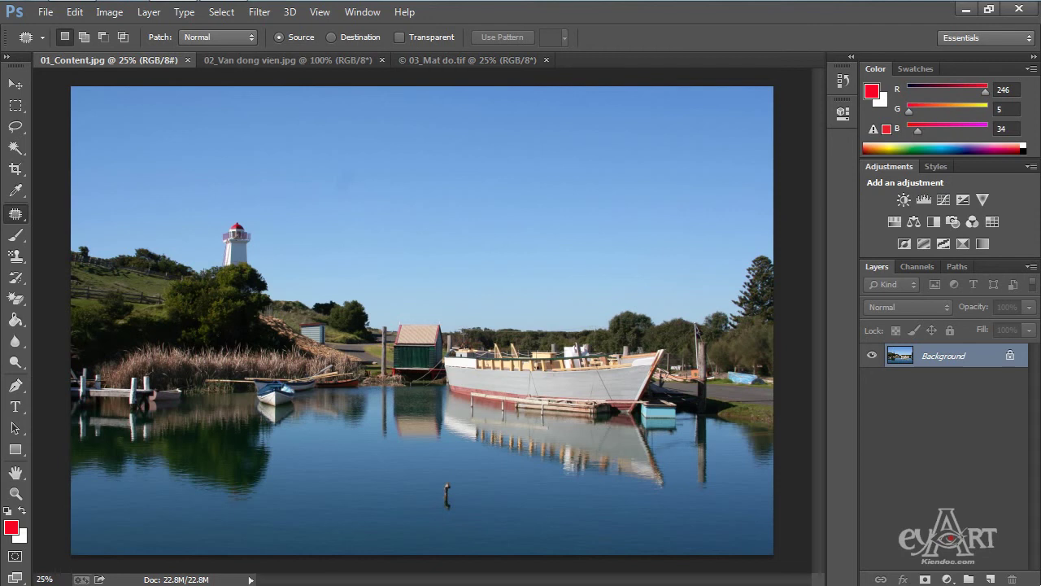
Step: Move the small post in the water a short way to the left using the Content-Aware Move tool in Move mode
click(16, 218)
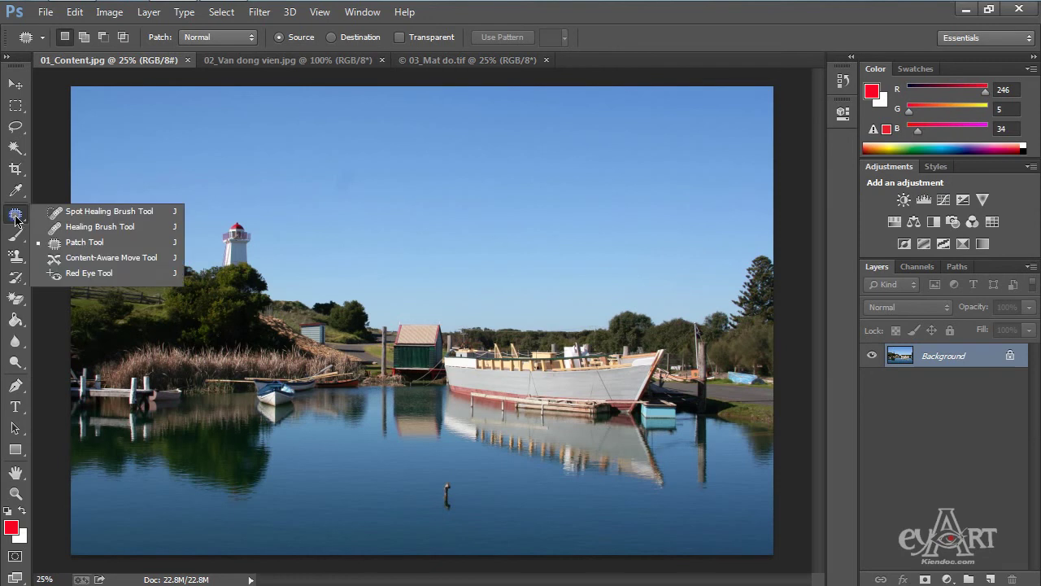
click(87, 258)
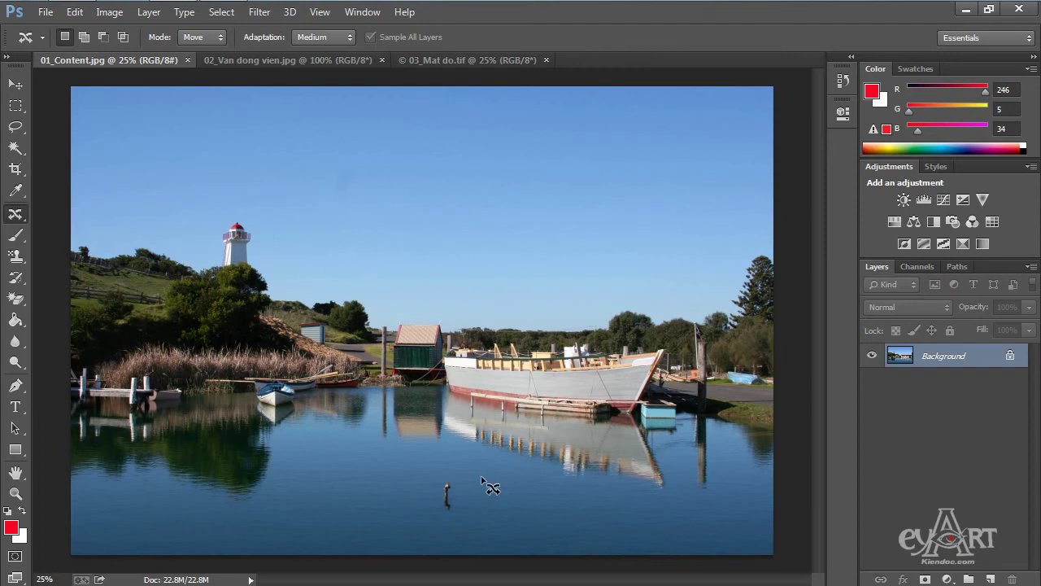
mouse_move(465, 473)
mouse_down()
mouse_move(418, 489)
mouse_move(439, 522)
mouse_move(461, 527)
mouse_move(478, 493)
mouse_move(460, 470)
mouse_move(448, 492)
mouse_move(383, 493)
mouse_up()
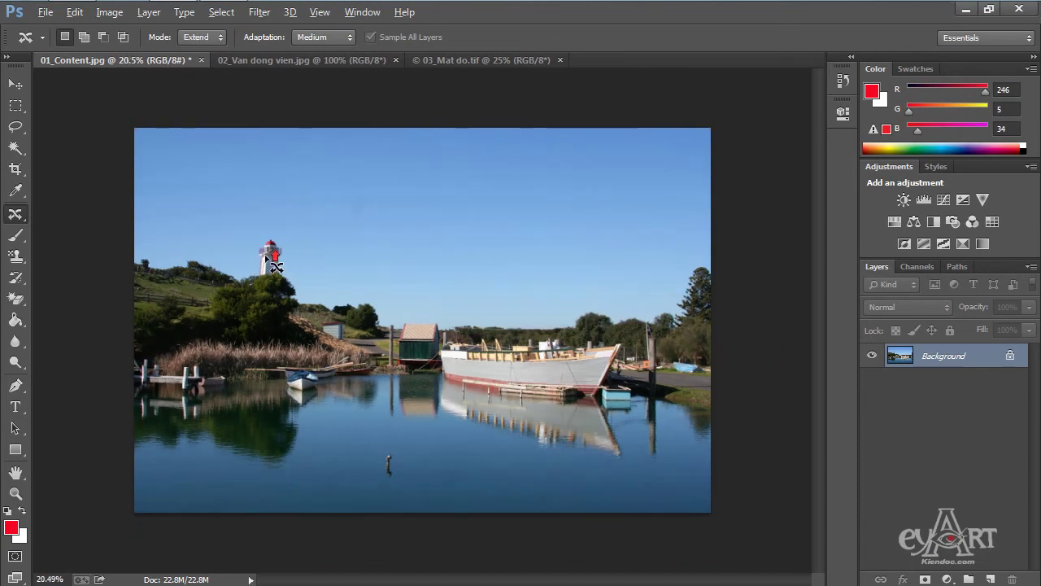
Step: Outline the lighthouse and the upper part of the bush below it with a freehand Content-Aware Move selection
scroll(293, 268, up, 5)
scroll(252, 259, up, 1)
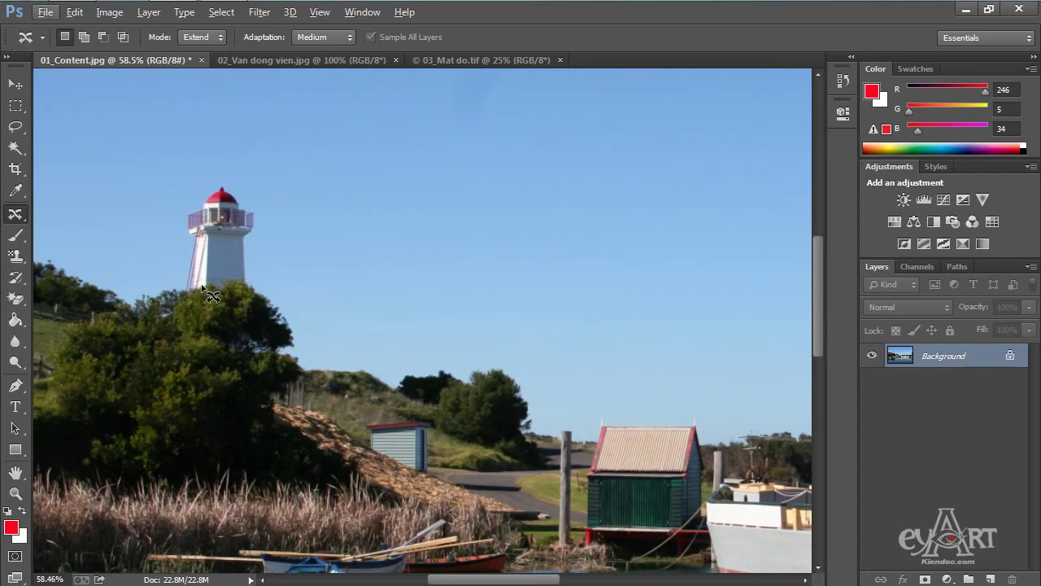
drag(184, 288, 192, 257)
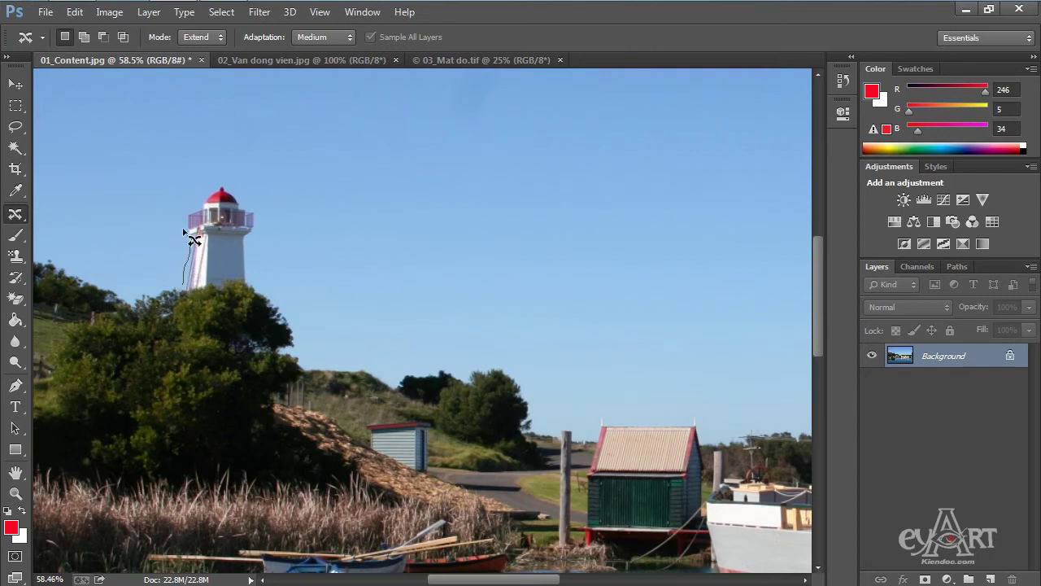
mouse_move(182, 219)
mouse_down()
mouse_move(227, 186)
mouse_move(260, 218)
mouse_move(246, 275)
mouse_move(293, 320)
mouse_move(298, 343)
mouse_move(254, 346)
mouse_move(133, 320)
mouse_move(140, 295)
mouse_move(203, 286)
mouse_up()
alt+scroll(219, 293, down, 4)
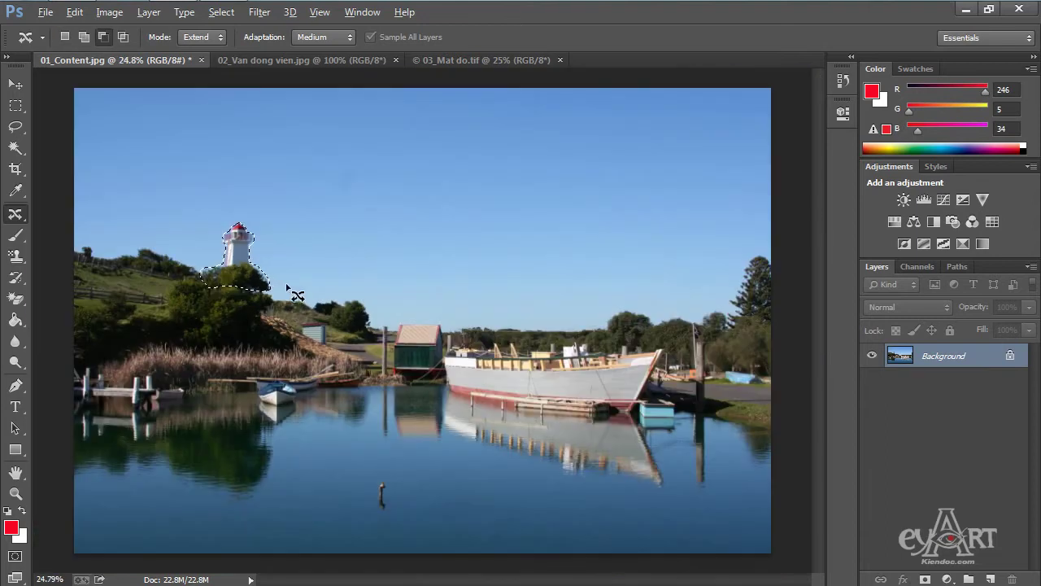
Step: Duplicate the selected lighthouse onto the trees above the large boat's bow using Extend mode with Medium adaptation, and deselect
click(213, 38)
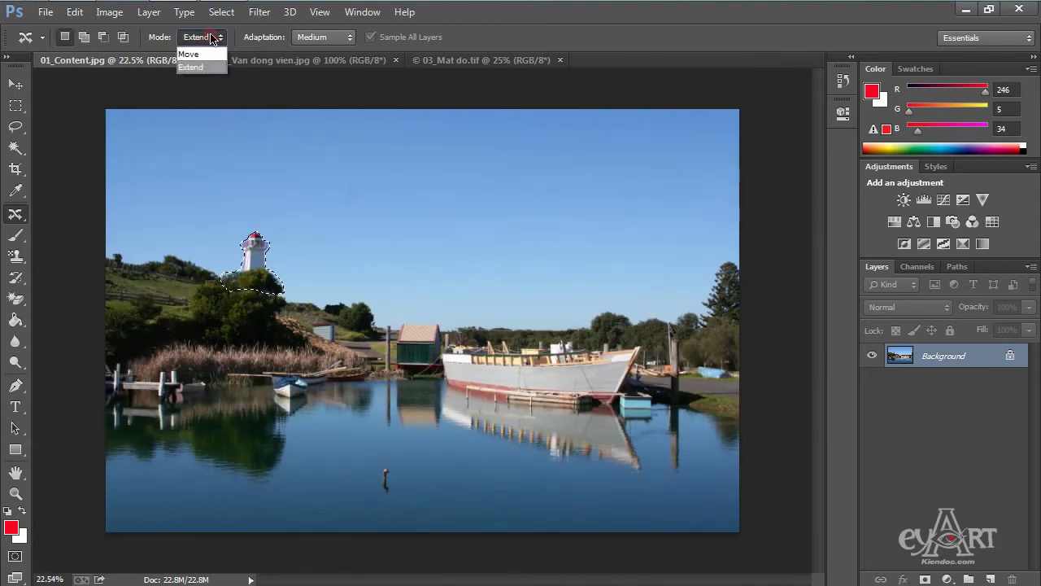
click(201, 69)
drag(255, 274, 656, 310)
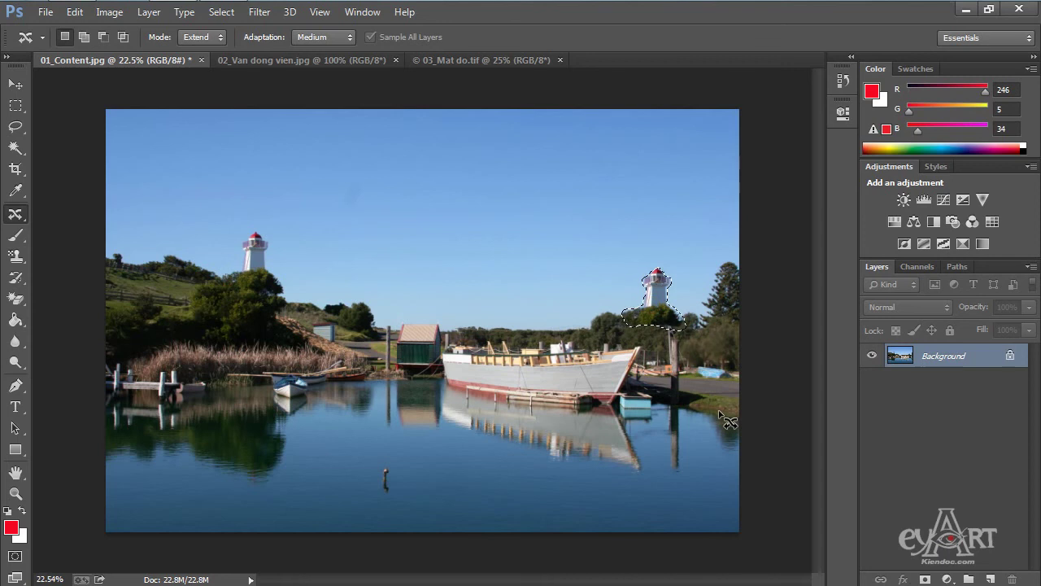
key(ctrl+d)
Step: Duplicate the small post in the water to a spot further right using Content-Aware Move in Extend mode, and deselect
scroll(700, 313, up, 5)
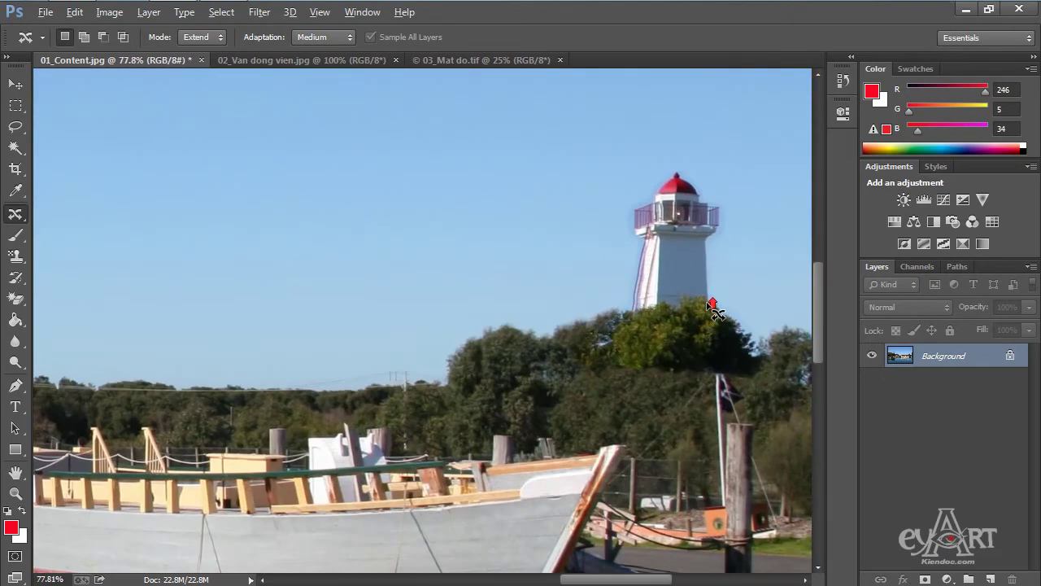
scroll(712, 308, up, 1)
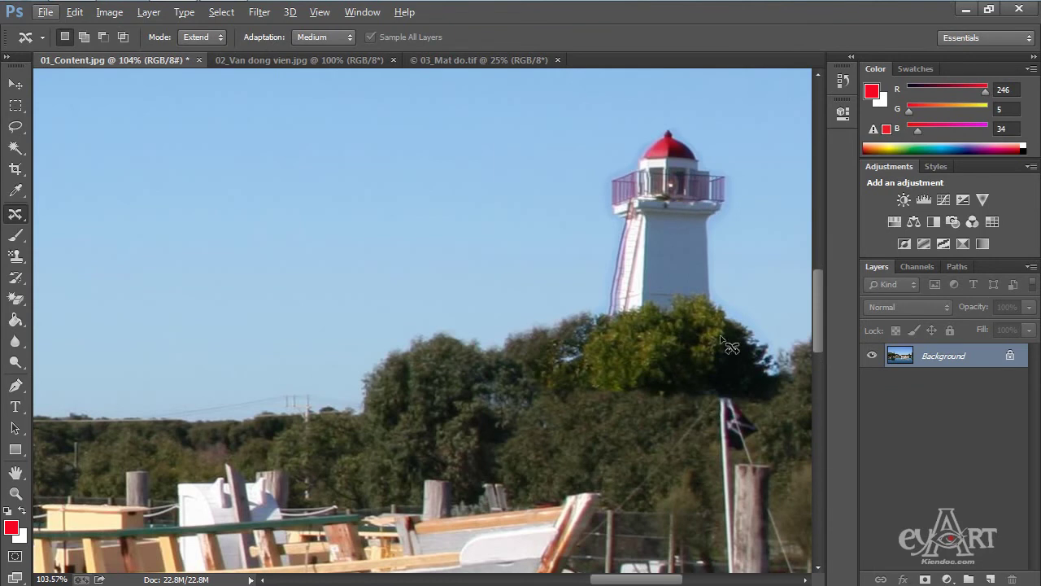
scroll(584, 330, down, 1)
scroll(663, 317, up, 1)
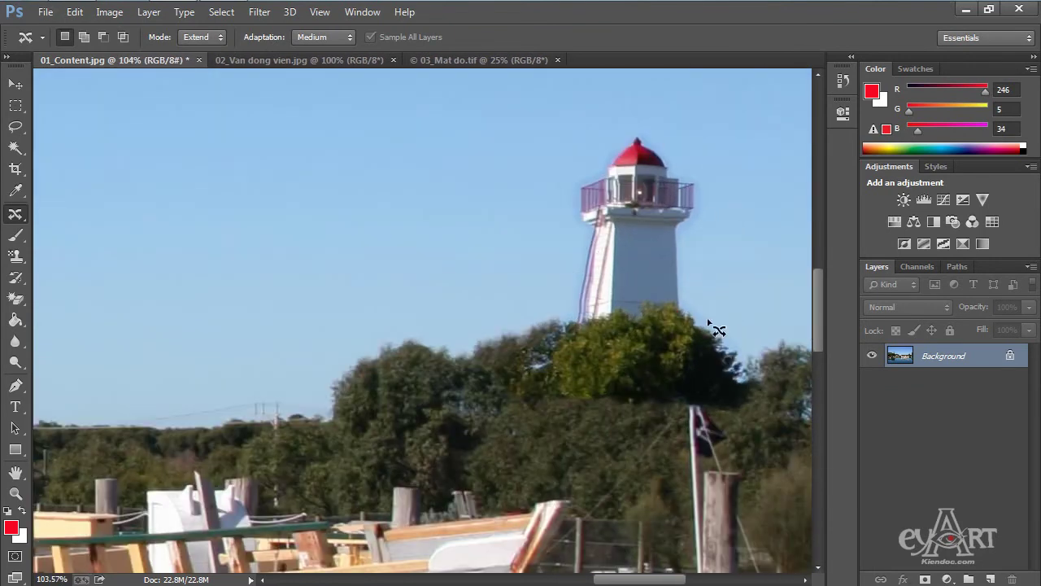
scroll(680, 380, down, 3)
scroll(681, 382, down, 2)
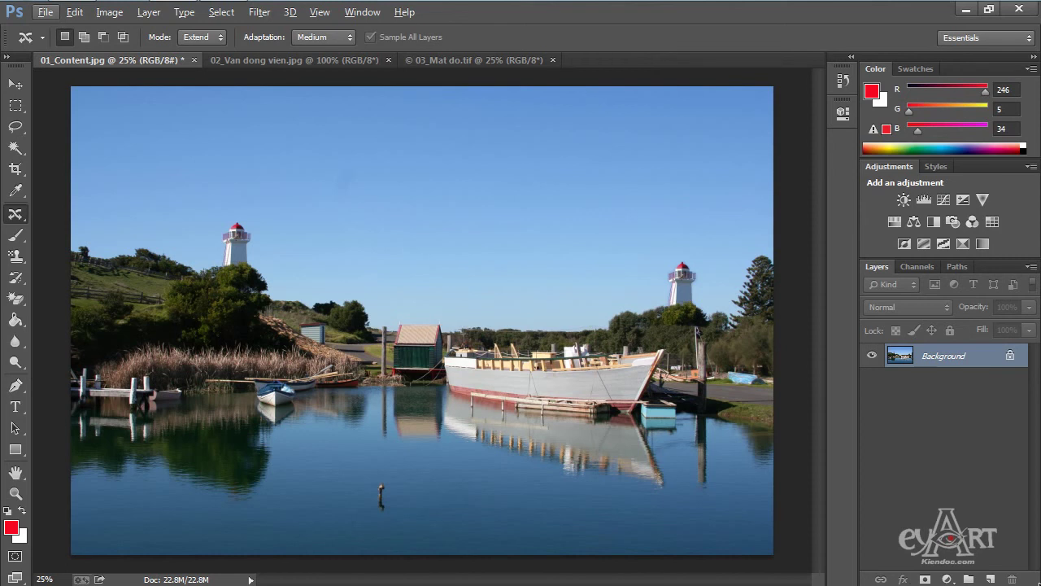
mouse_move(397, 490)
mouse_down()
mouse_move(357, 490)
mouse_move(370, 519)
mouse_move(404, 521)
mouse_move(400, 484)
mouse_move(431, 503)
mouse_move(548, 505)
mouse_move(512, 502)
mouse_up()
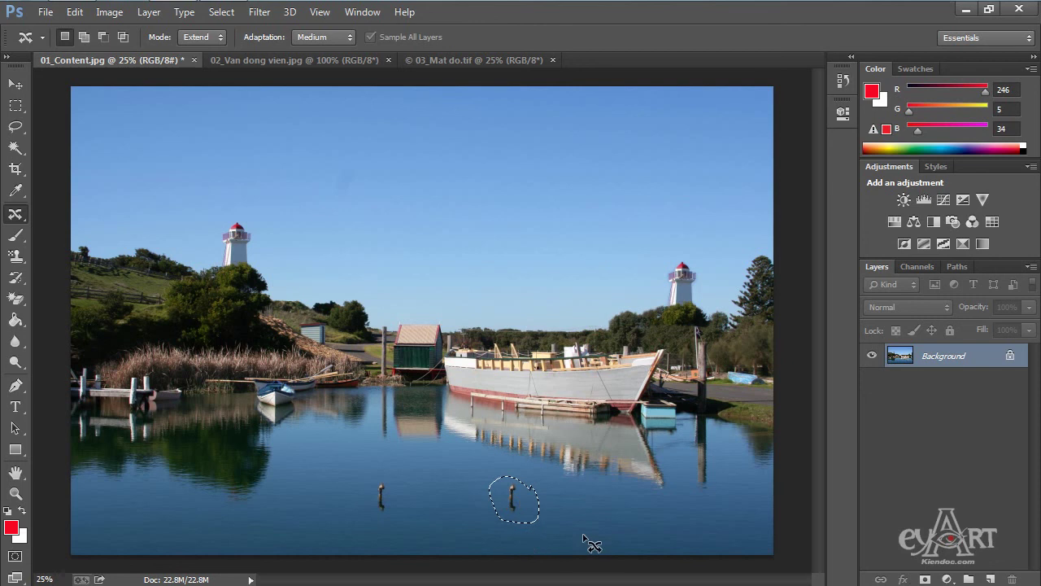
key(ctrl+d)
Step: In 02_Van dong vien.jpg, select the dark window in the door with a rectangular marquee of about 10 by 8 mm
click(295, 62)
scroll(145, 270, up, 5)
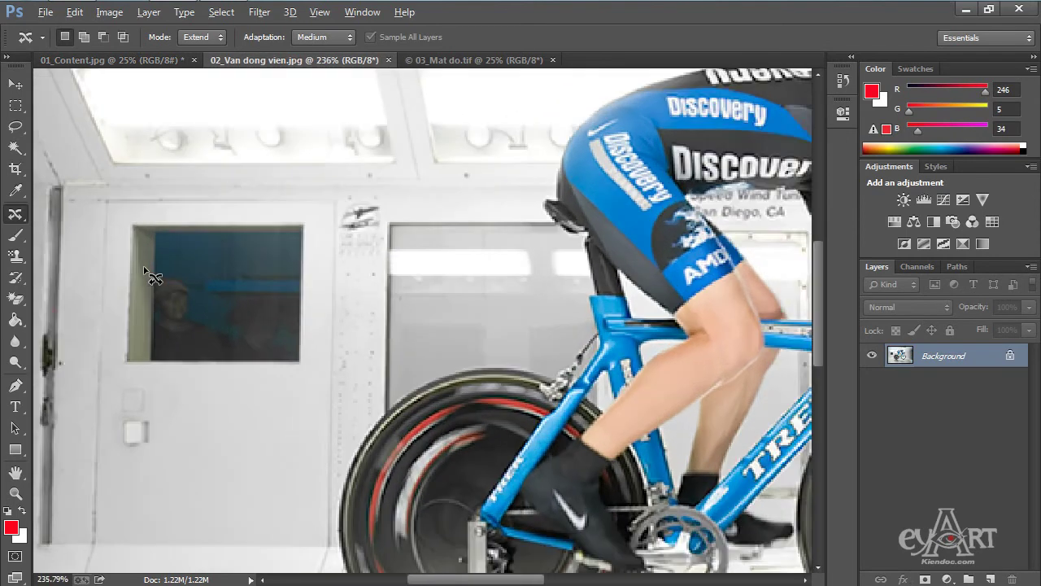
drag(162, 278, 271, 238)
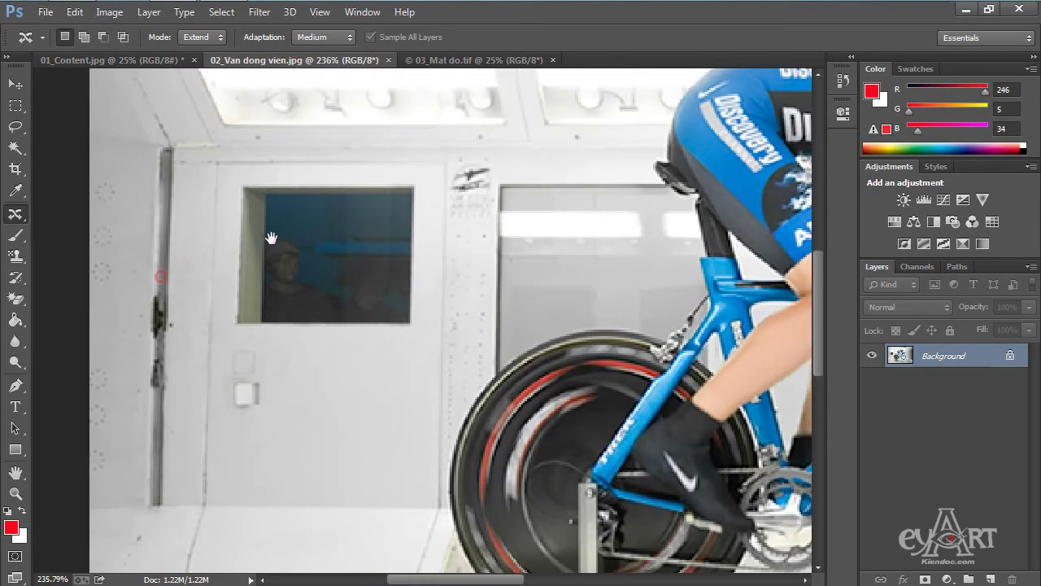
click(15, 106)
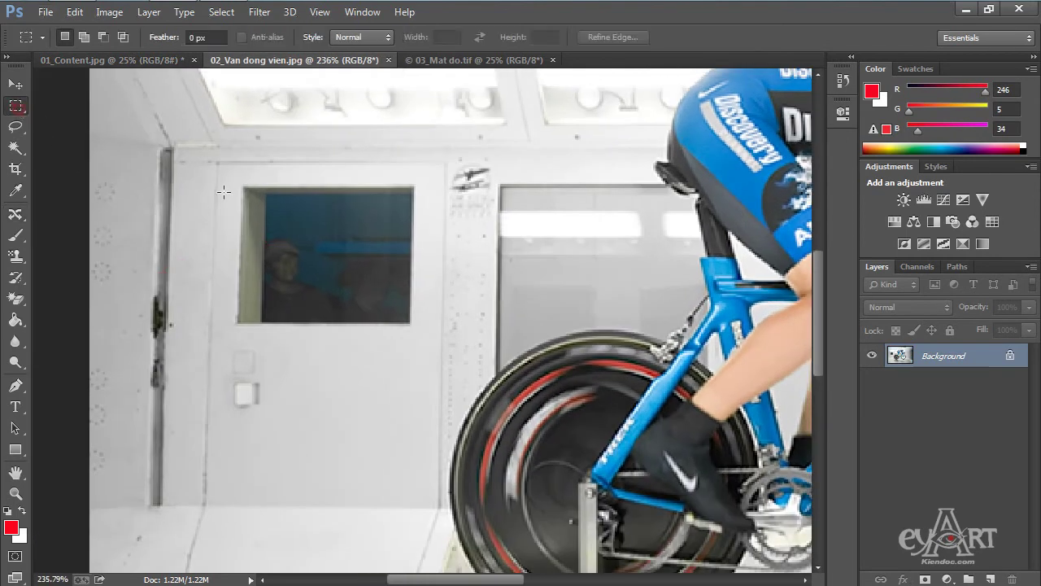
drag(231, 180, 421, 329)
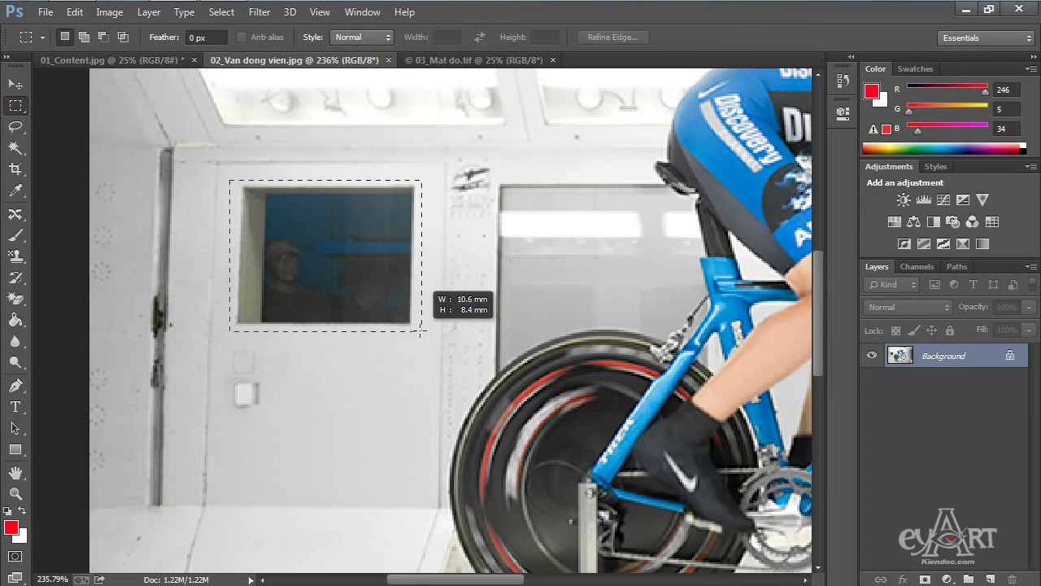
drag(421, 330, 416, 327)
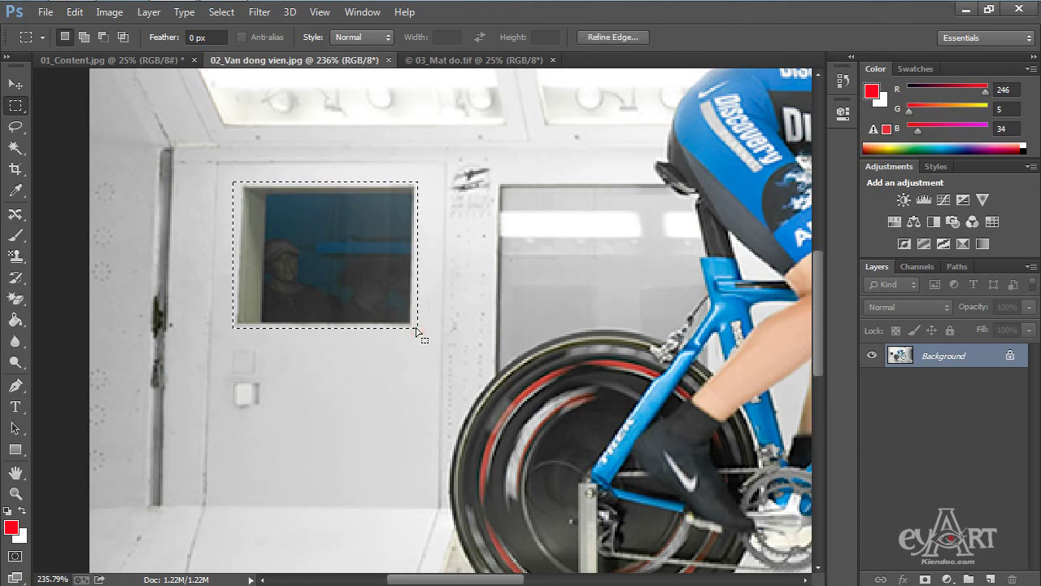
Step: Fill the selected window with Content-Aware contents in Normal mode at 100% opacity, and deselect
click(75, 12)
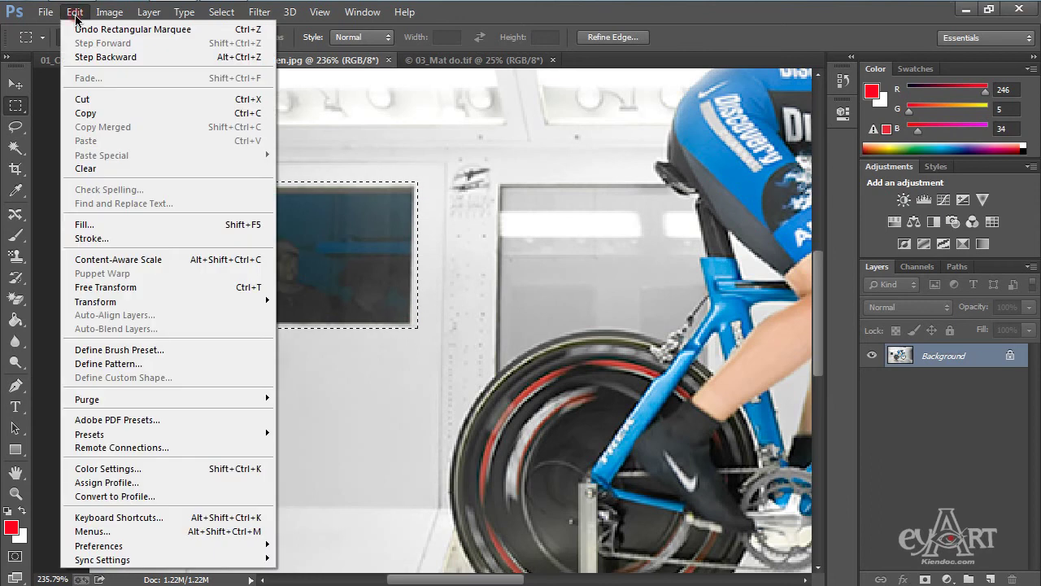
click(217, 231)
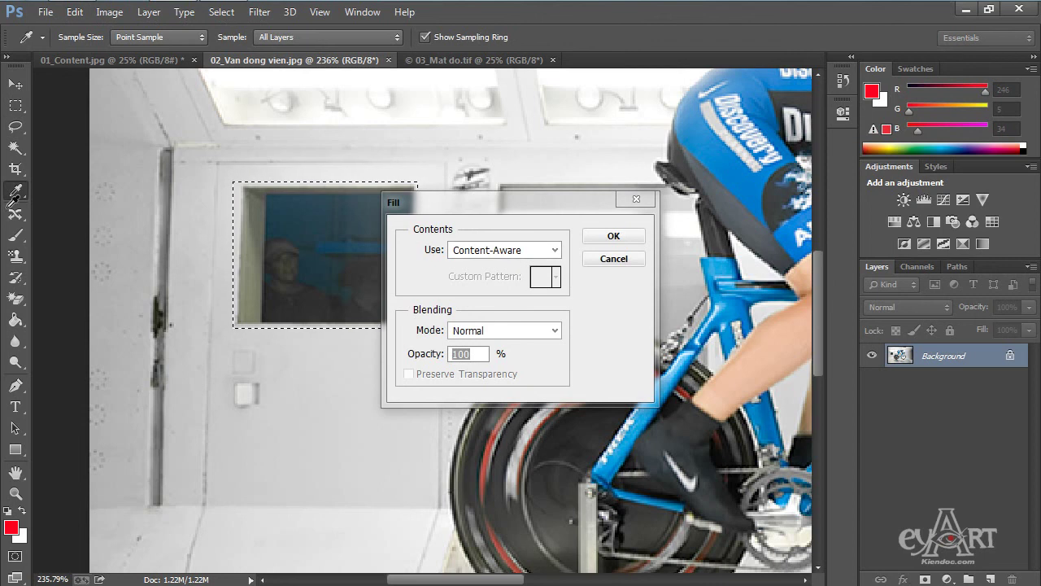
click(614, 236)
key(m)
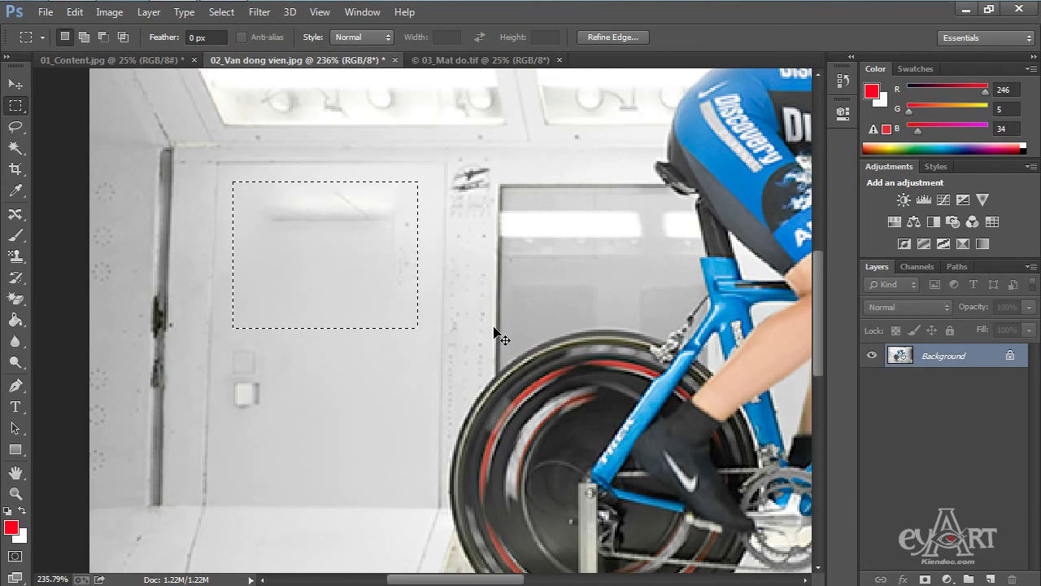
key(ctrl+d)
scroll(407, 275, down, 3)
scroll(418, 279, down, 2)
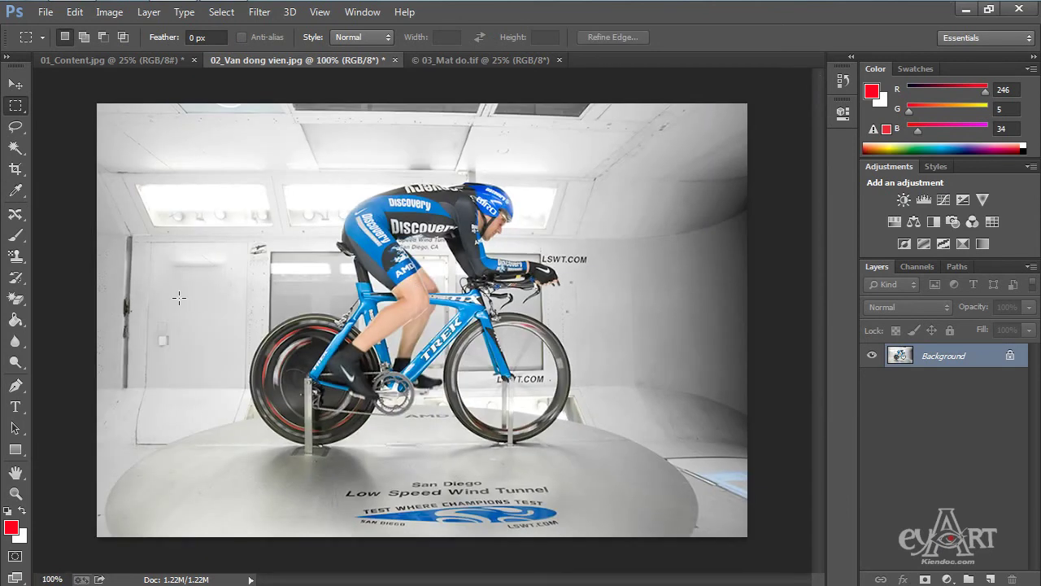
Step: Paint out the dark streak, the diagonal scratch and the thin vertical line on the door using the Content-Aware Spot Healing Brush at size 10
click(16, 213)
click(81, 211)
scroll(203, 280, up, 1)
scroll(203, 279, up, 6)
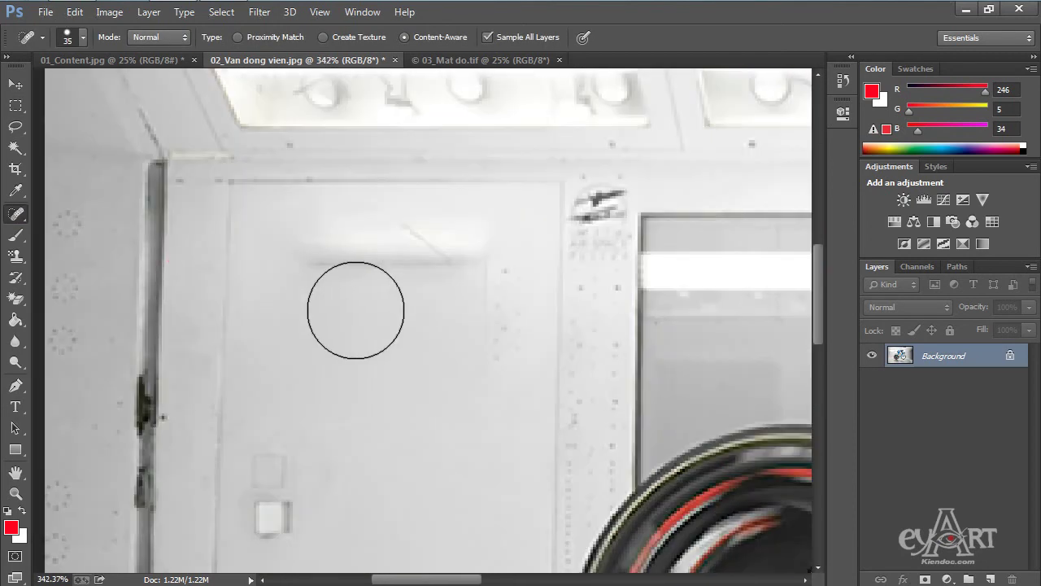
key(bracketleft)
key(bracketleft)
key(bracketleft)
key(bracketleft)
key(bracketleft)
key(bracketleft)
key(bracketleft)
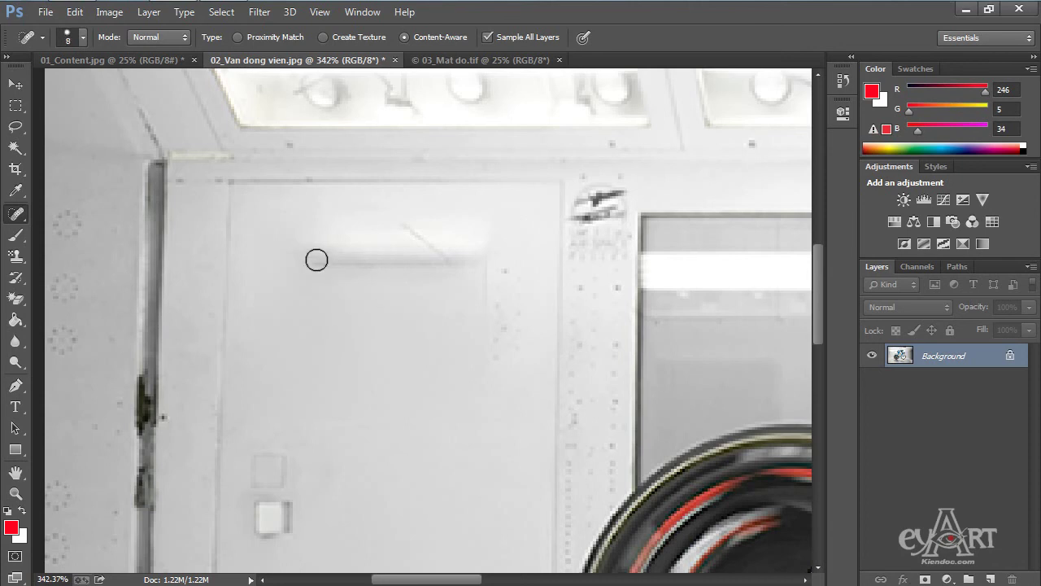
key(bracketright)
key(bracketright)
drag(301, 257, 486, 256)
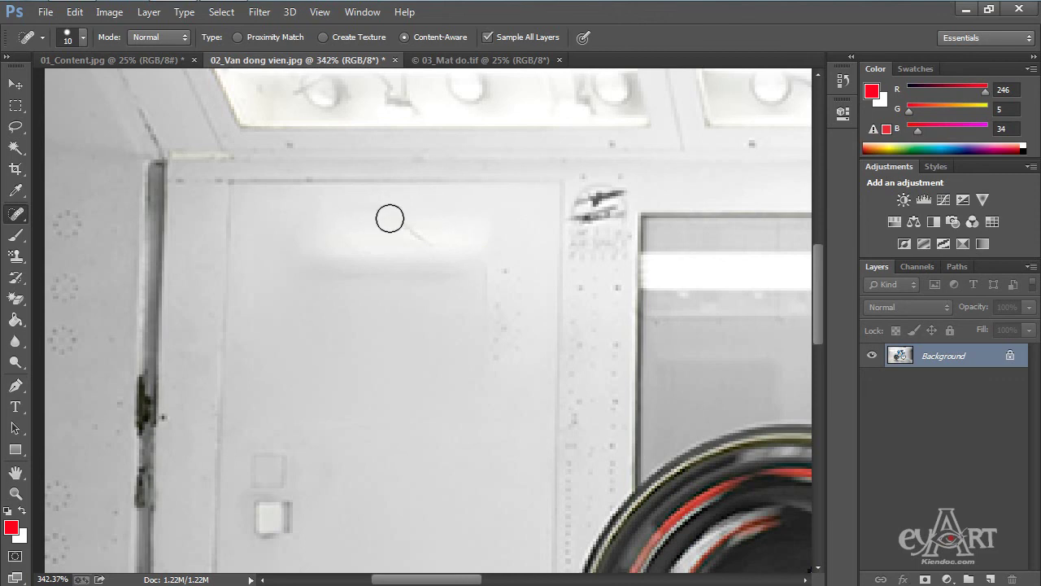
drag(399, 227, 431, 241)
click(483, 265)
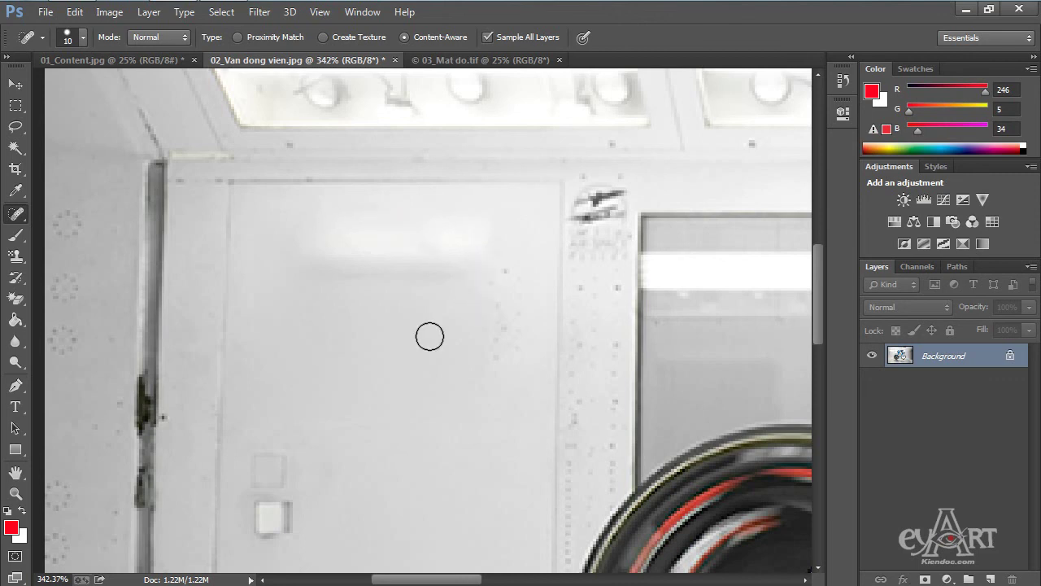
Step: Soften the remaining shadow band on the door with the Healing Brush at size 7, sampling the clean surface below it
right_click(19, 215)
click(88, 226)
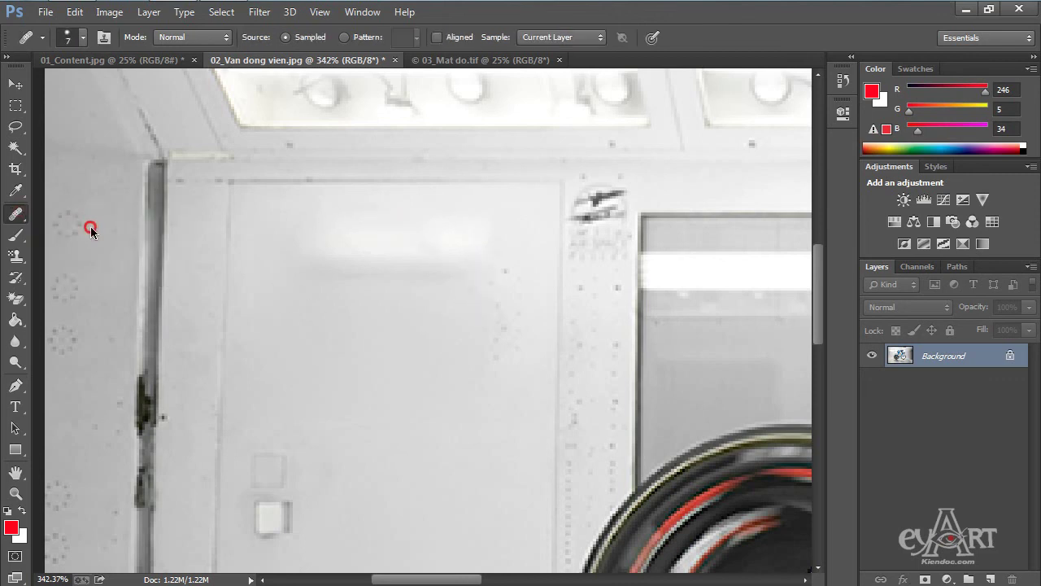
alt+click(309, 305)
mouse_move(304, 269)
mouse_down()
mouse_move(426, 275)
mouse_move(304, 251)
mouse_move(477, 261)
mouse_move(379, 244)
mouse_up()
click(469, 274)
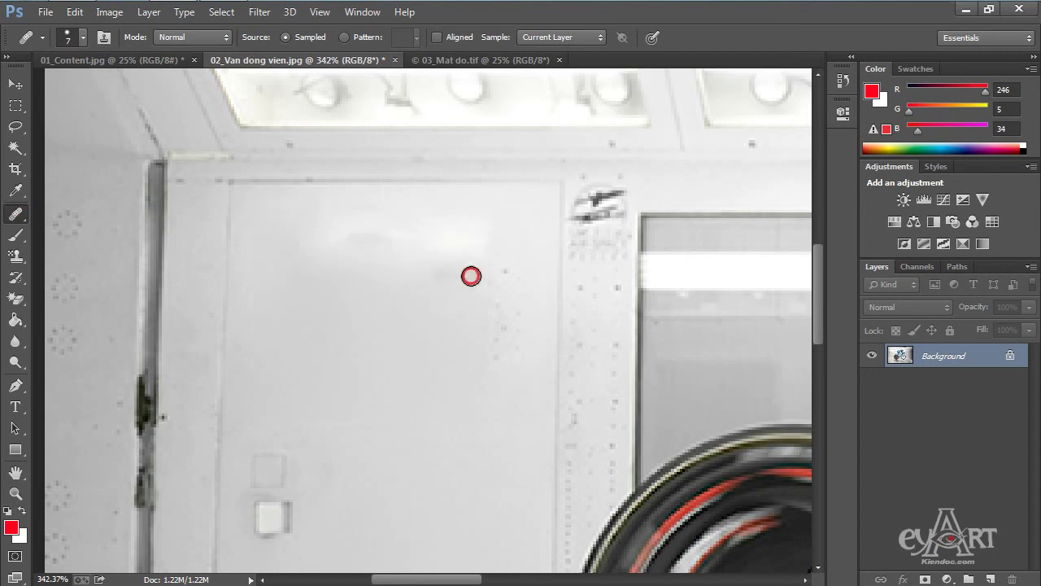
click(359, 239)
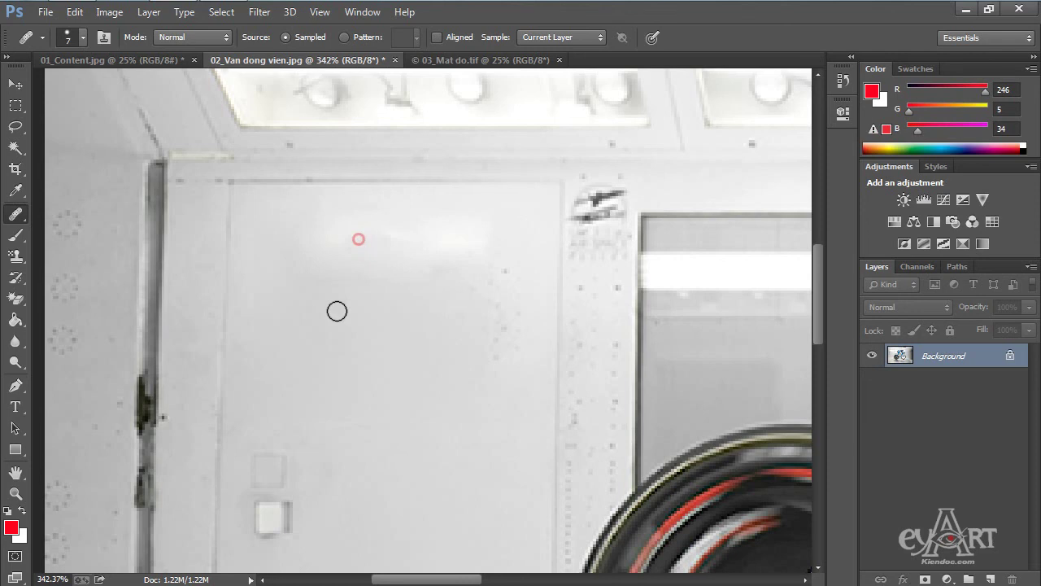
Step: Blend away the leftover uneven patch on the door with the Spot Healing Brush enlarged to size 25
right_click(16, 216)
click(72, 209)
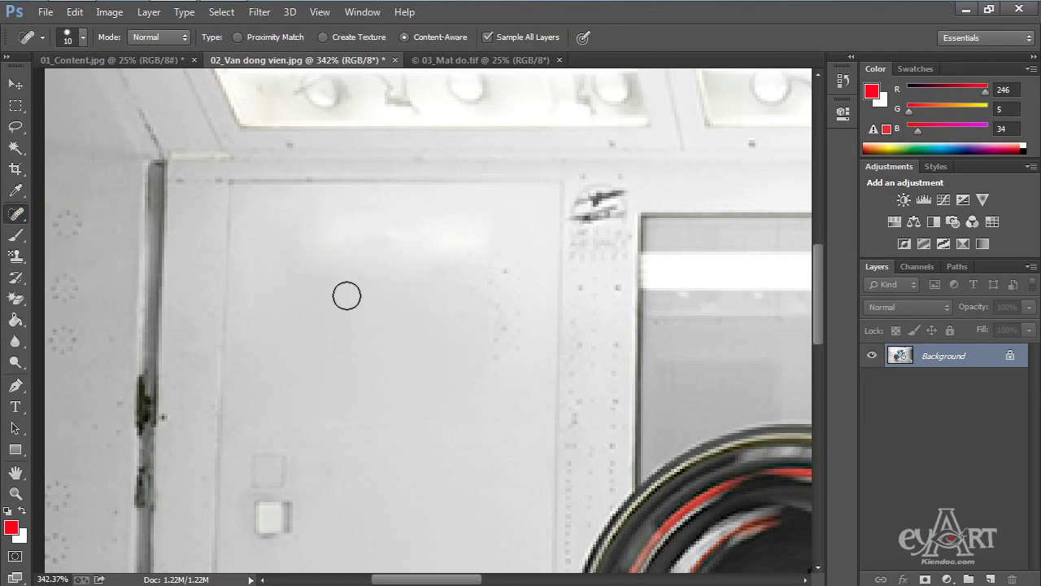
key(bracketright)
mouse_move(300, 269)
mouse_down()
mouse_move(468, 262)
mouse_move(425, 277)
mouse_move(431, 283)
mouse_up()
key(ctrl+alt+0)
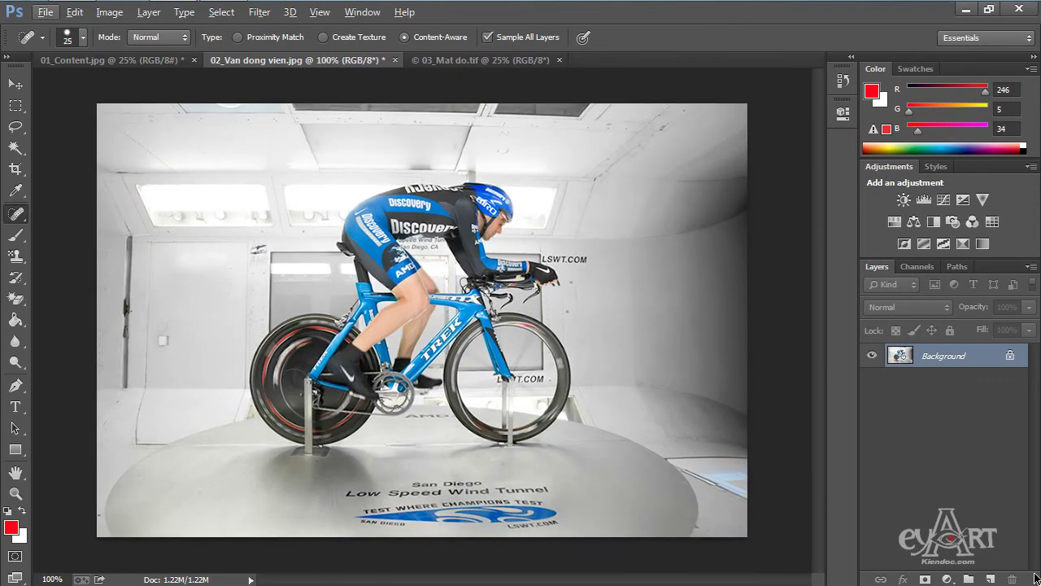
Step: Draw a freehand Lasso selection with 0 px feather around the San Diego wind tunnel lettering and blue logo on the floor
click(15, 126)
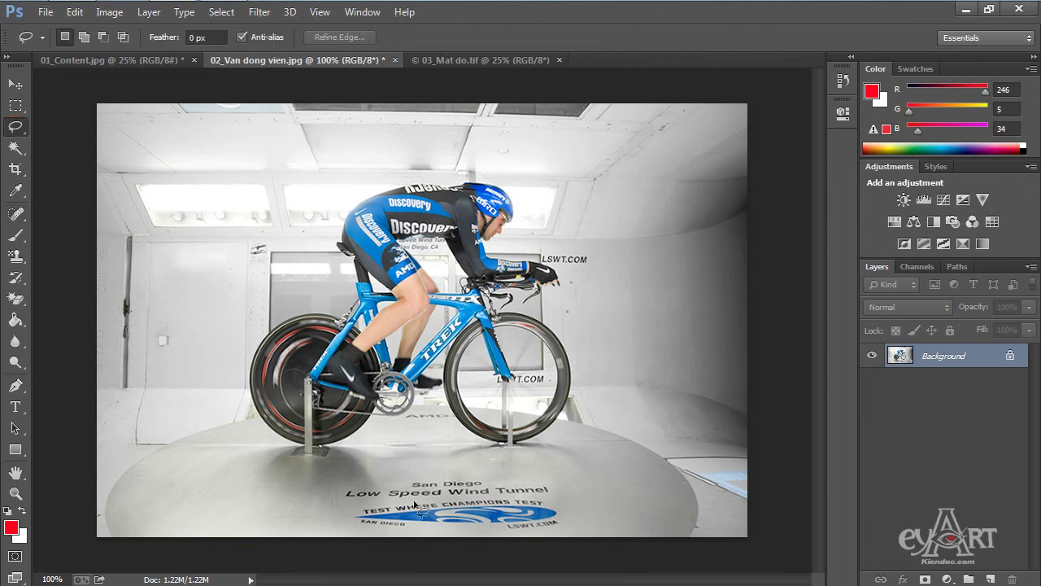
scroll(388, 516, up, 1)
scroll(388, 516, up, 1)
scroll(425, 396, down, 3)
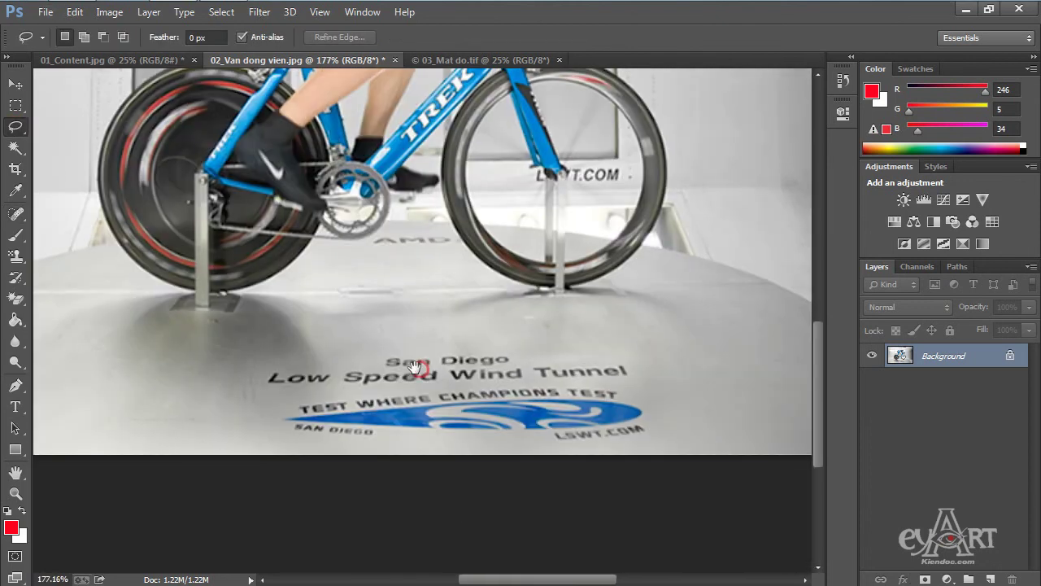
mouse_move(266, 375)
mouse_down()
mouse_move(341, 373)
mouse_move(402, 352)
mouse_move(514, 351)
mouse_move(520, 363)
mouse_move(625, 363)
mouse_move(641, 373)
mouse_move(620, 392)
mouse_move(655, 414)
mouse_move(646, 443)
mouse_move(526, 442)
mouse_up()
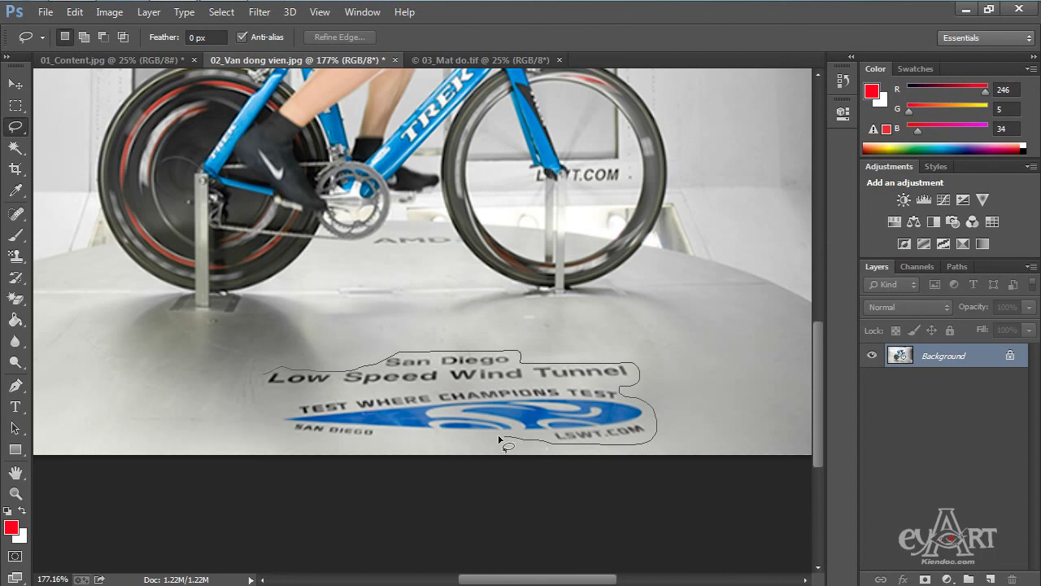
drag(377, 435, 277, 428)
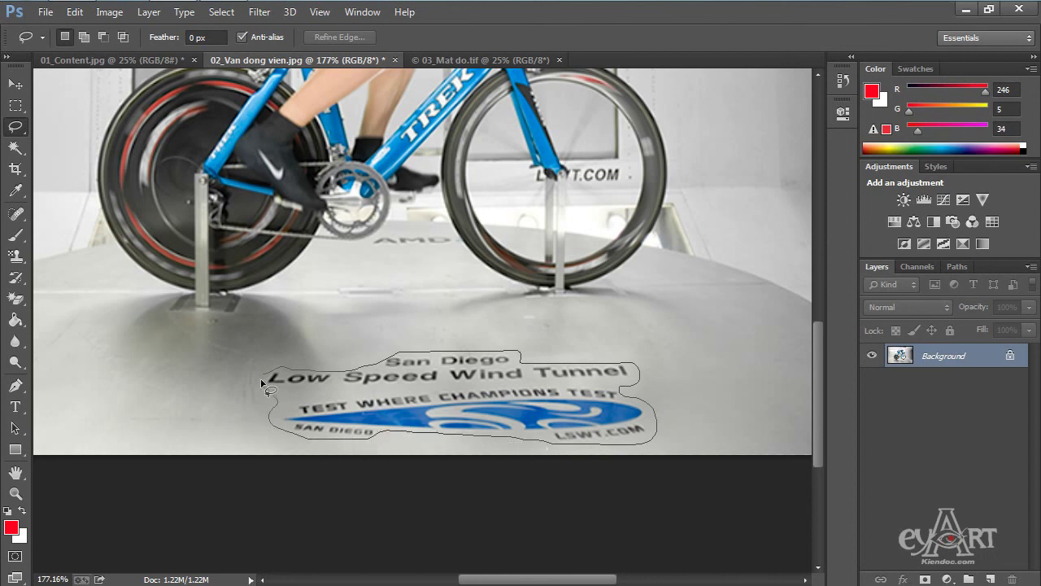
drag(262, 384, 262, 380)
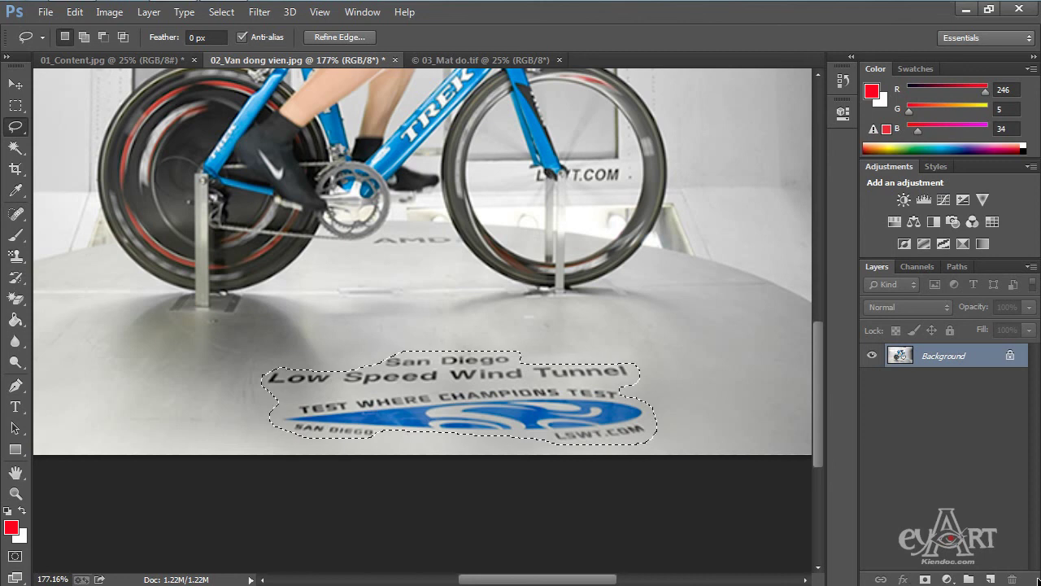
Step: Fill the selected floor lettering with Content-Aware contents in Normal mode at 100% opacity, and deselect
key(shift+BackSpace)
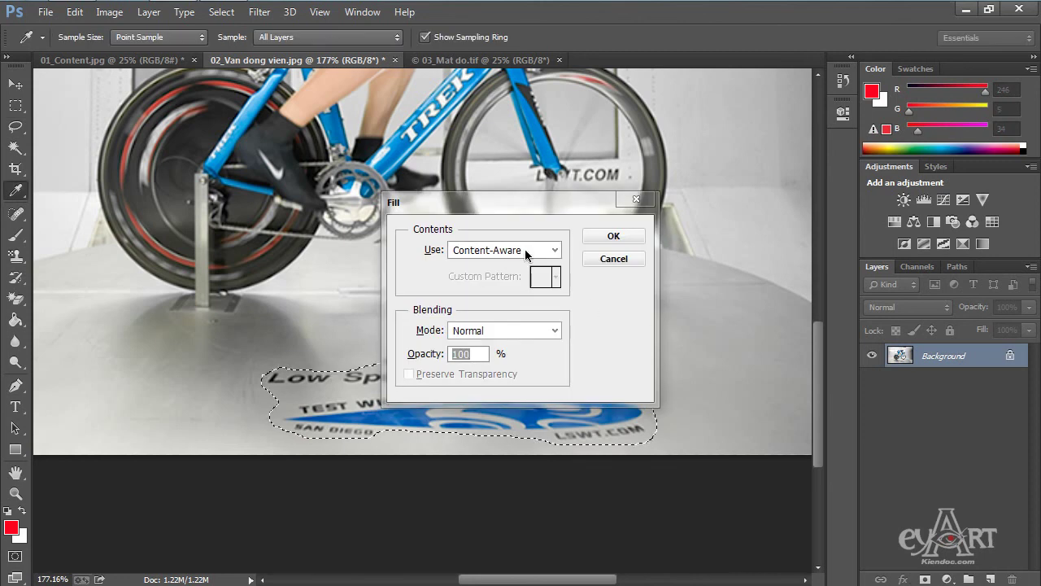
click(614, 236)
key(l)
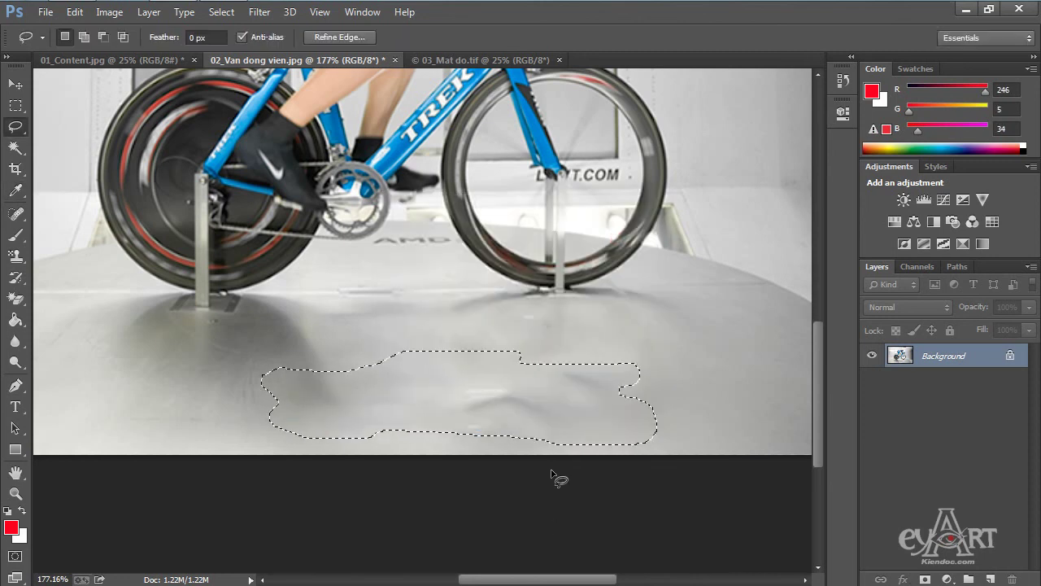
key(ctrl+d)
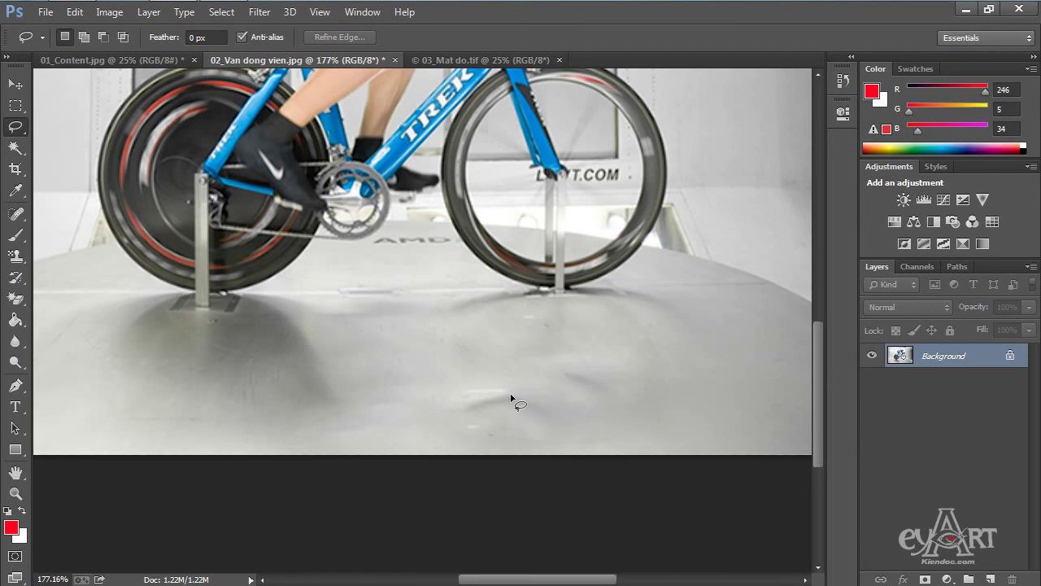
Step: Smooth the dark creases and uneven patches on the floor where the lettering was, using the Content-Aware Spot Healing Brush at size 20
click(15, 213)
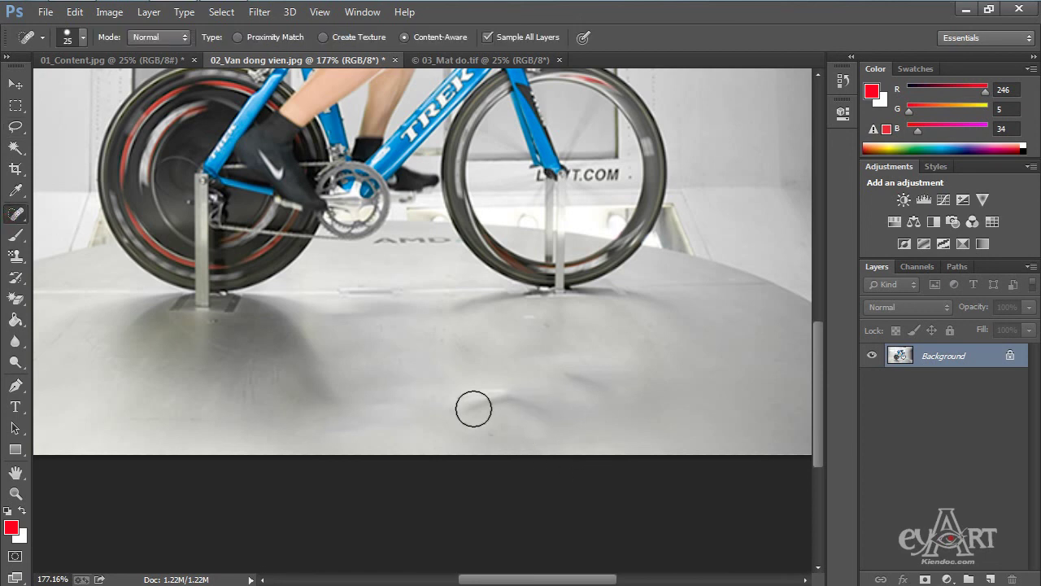
key(bracketleft)
drag(467, 407, 567, 419)
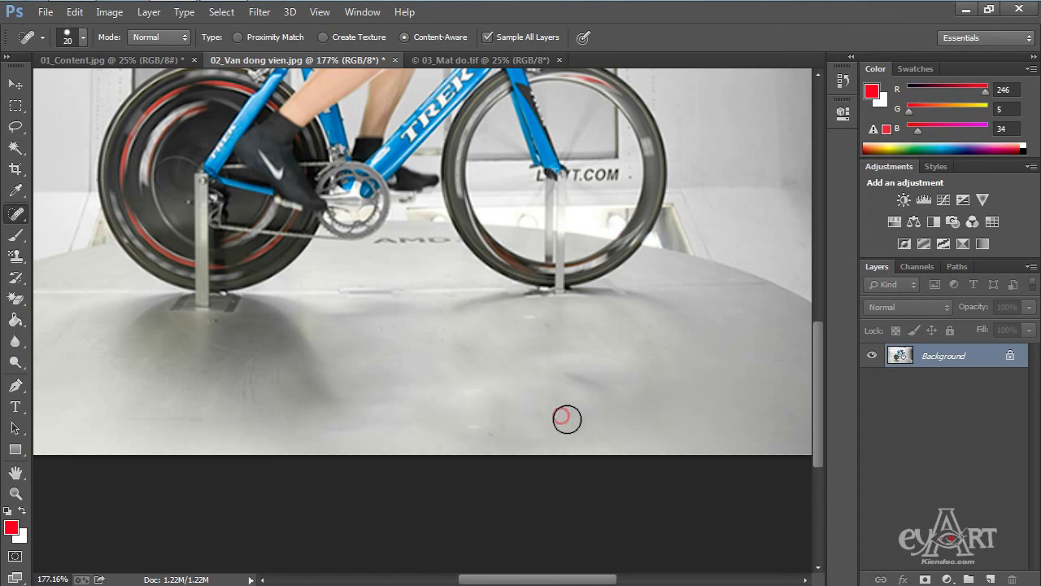
drag(579, 375, 616, 397)
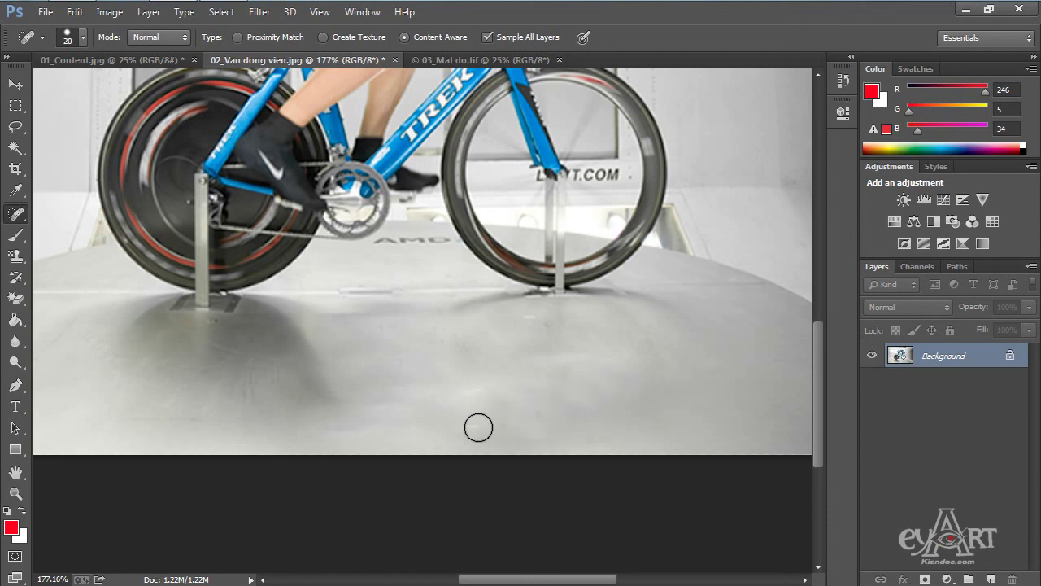
drag(425, 398, 447, 396)
drag(378, 401, 408, 400)
drag(465, 429, 528, 428)
click(535, 414)
click(476, 388)
click(408, 392)
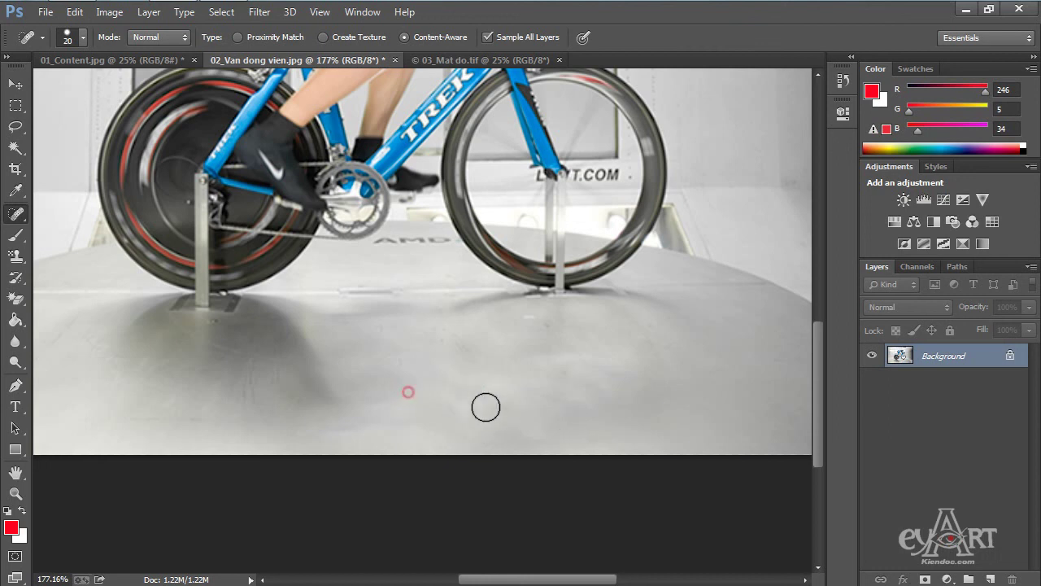
key(ctrl+0)
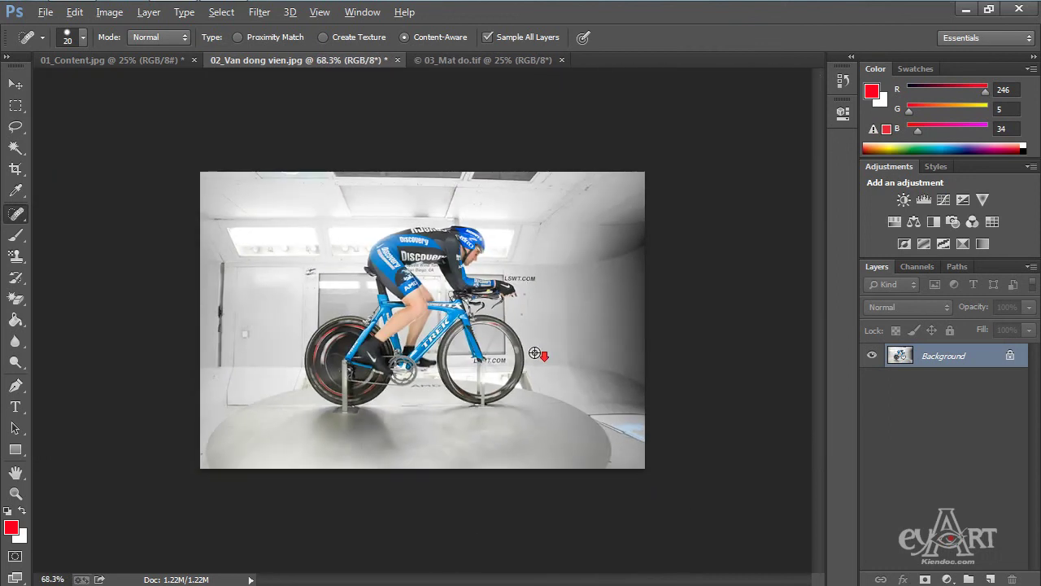
scroll(534, 352, up, 1)
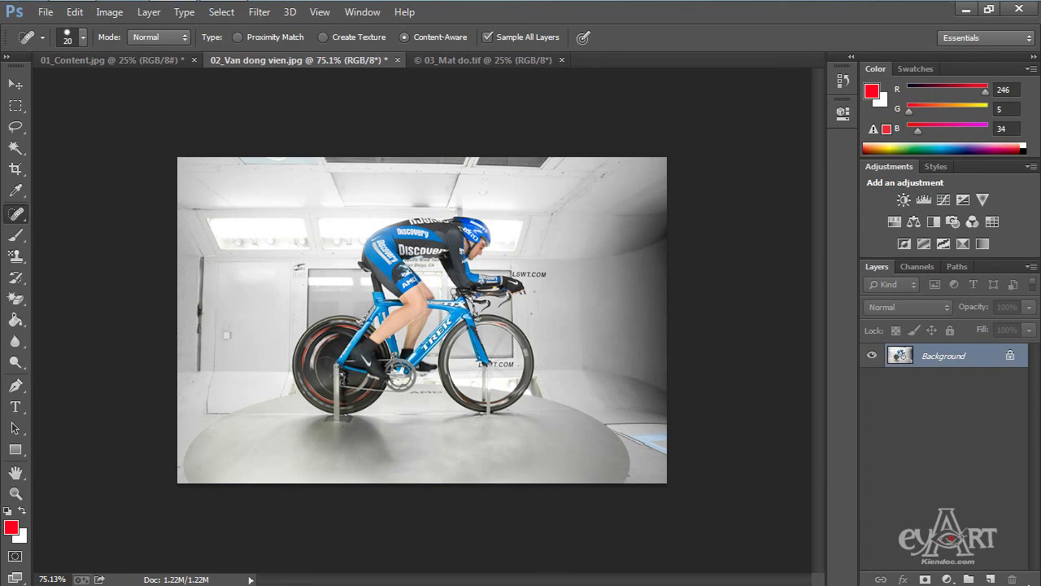
Step: Remove the red eye from both of the child's pupils in 03_Mat do.tif with the Red Eye tool at 50% pupil size and 50% darken amount
click(460, 61)
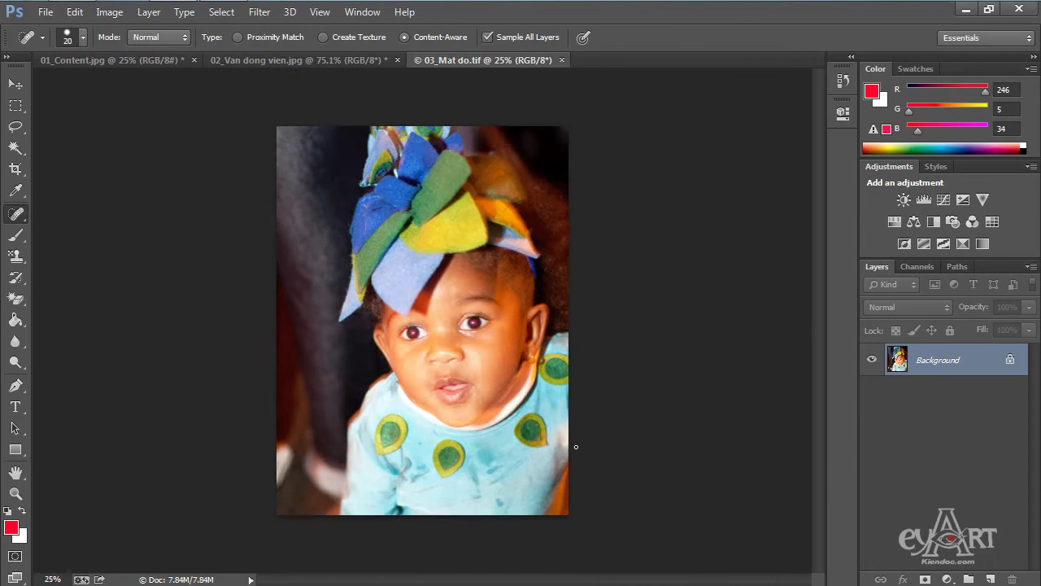
scroll(437, 318, up, 10)
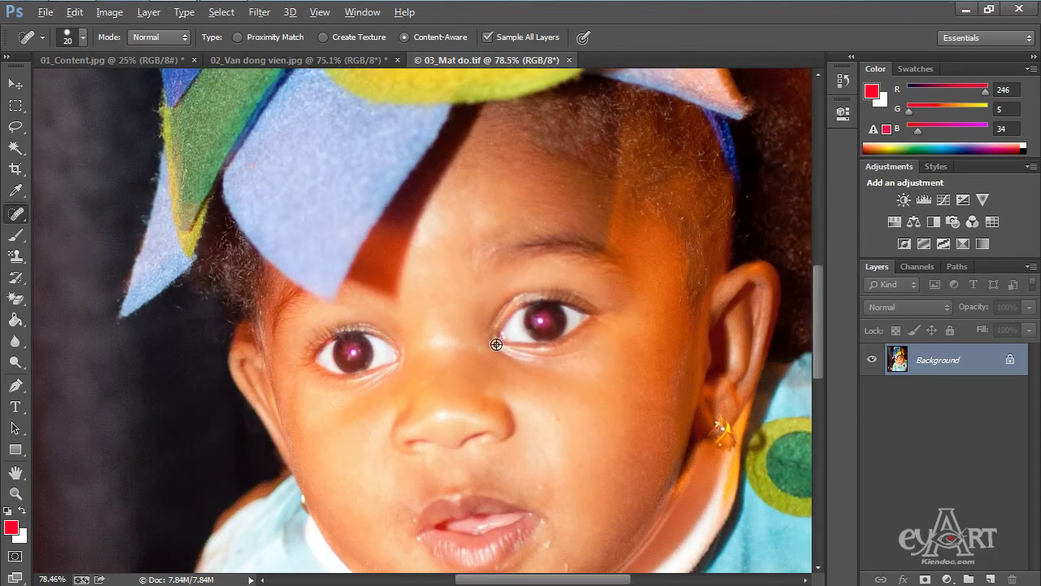
drag(16, 213, 77, 285)
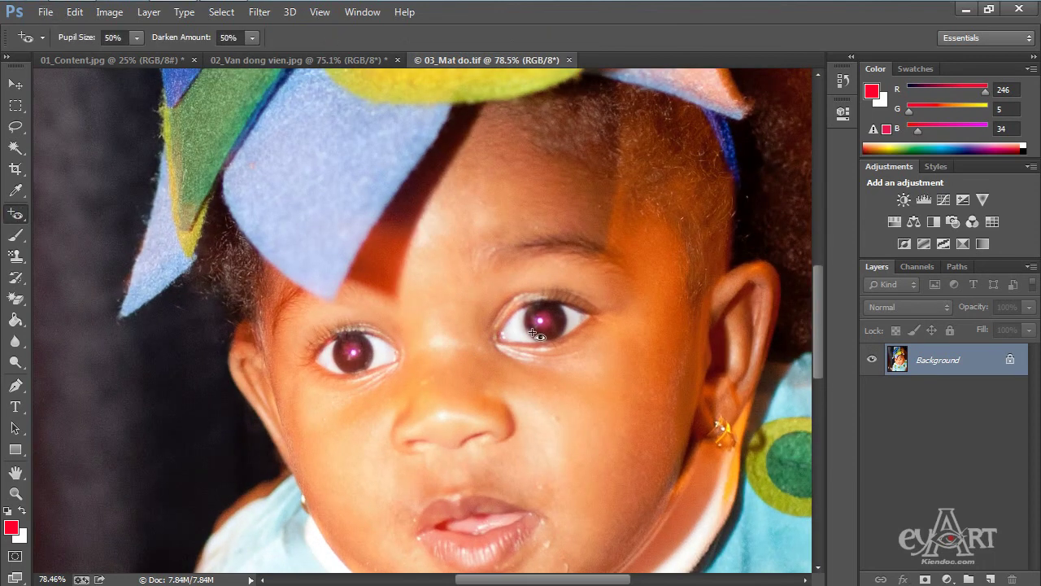
drag(525, 303, 571, 345)
drag(331, 335, 377, 380)
scroll(384, 310, down, 4)
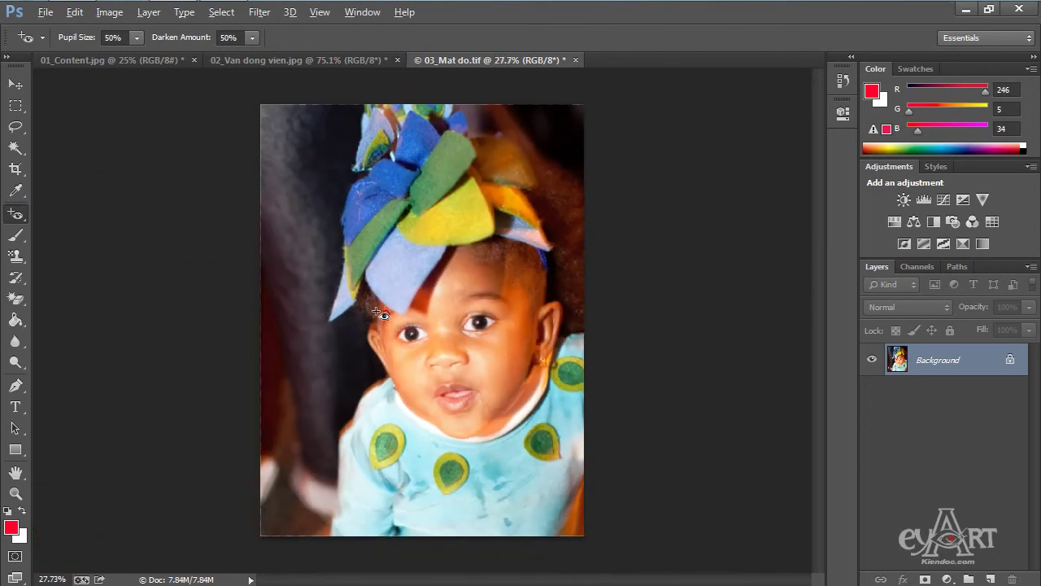